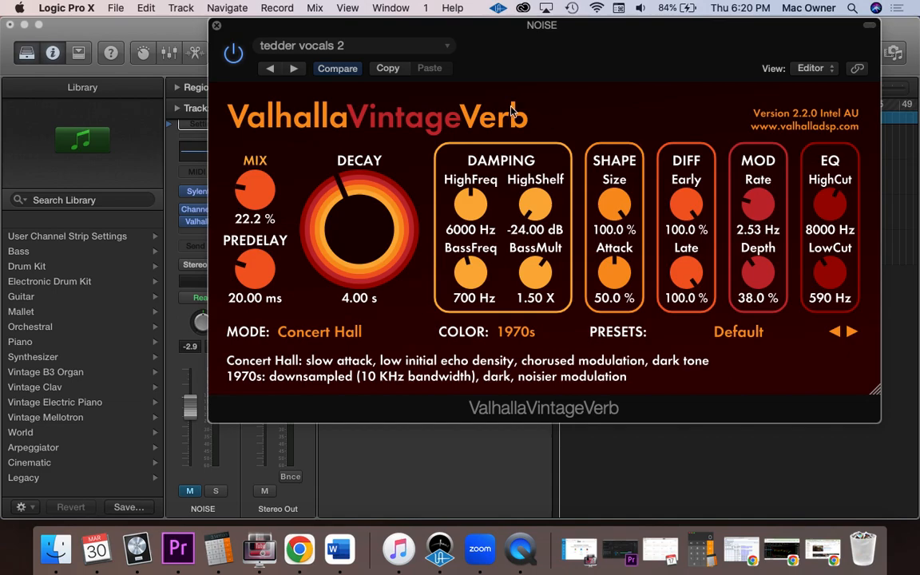
- View the saved settings list of the ValhallaVintageVerb plug-in and move its window clear of the channel strip
{"action": "left_click", "coordinate": [406, 48]}
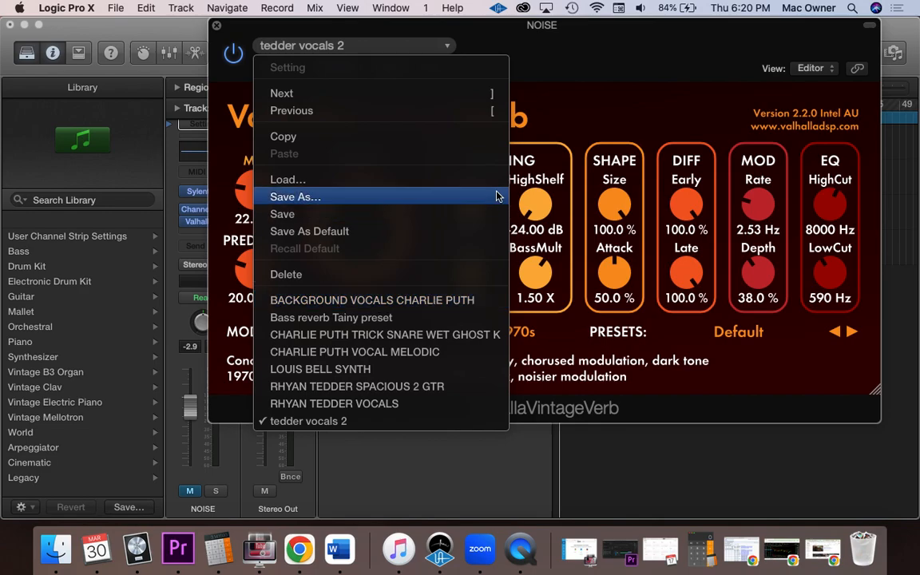
{"action": "left_click", "coordinate": [587, 101]}
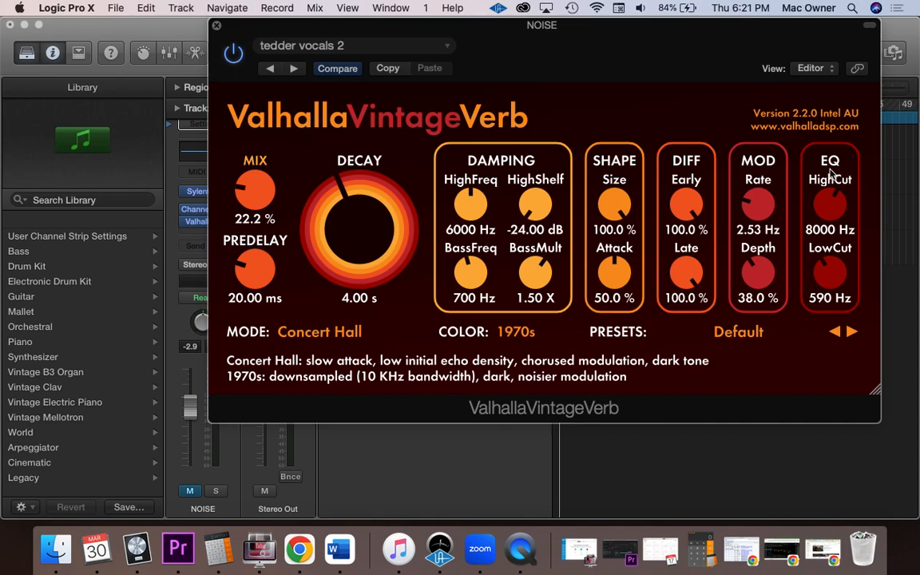
{"action": "left_click_drag", "start_coordinate": [615, 46], "coordinate": [688, 45]}
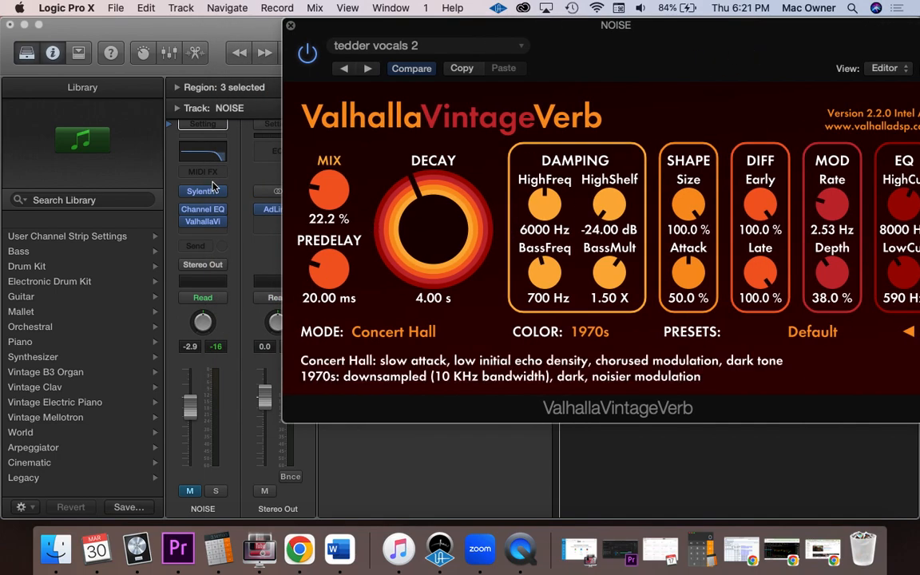
- Open the NOISE track's Channel EQ and set its high cut to 8100 Hz with a 48 dB/Oct slope
{"action": "left_click", "coordinate": [202, 159]}
{"action": "left_click_drag", "start_coordinate": [767, 29], "coordinate": [737, 7]}
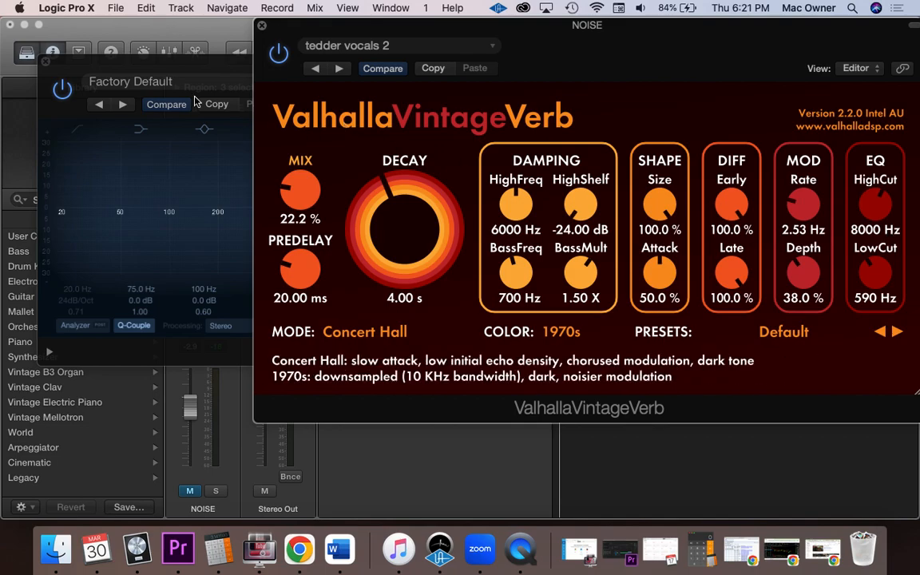
{"action": "left_click", "coordinate": [169, 59]}
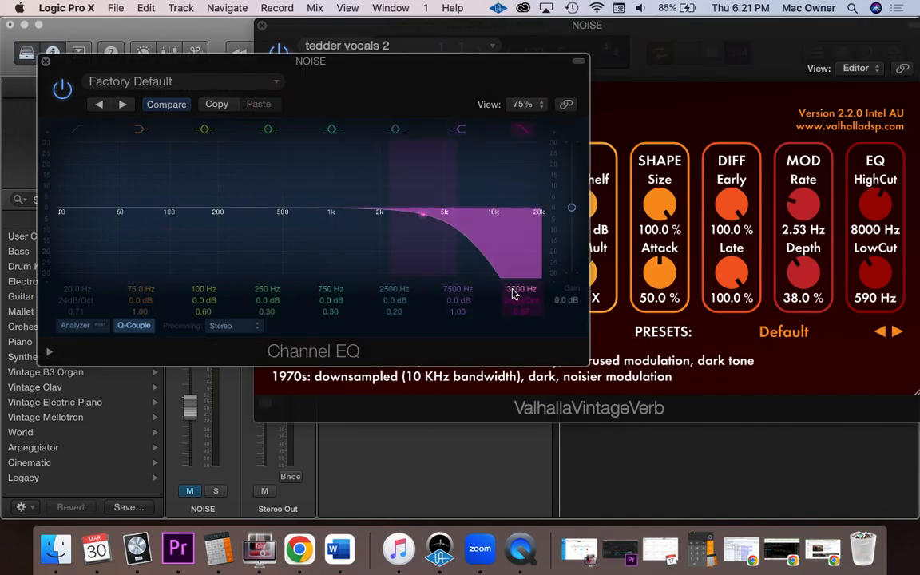
{"action": "left_click_drag", "start_coordinate": [516, 292], "coordinate": [516, 323]}
{"action": "left_click_drag", "start_coordinate": [380, 213], "coordinate": [465, 213]}
{"action": "left_click_drag", "start_coordinate": [522, 289], "coordinate": [522, 278]}
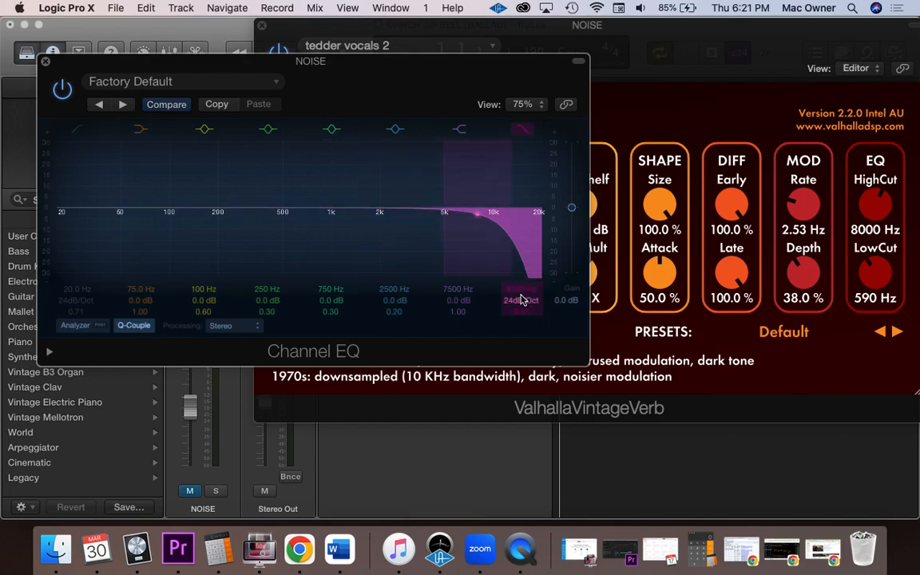
{"action": "left_click_drag", "start_coordinate": [511, 301], "coordinate": [511, 280]}
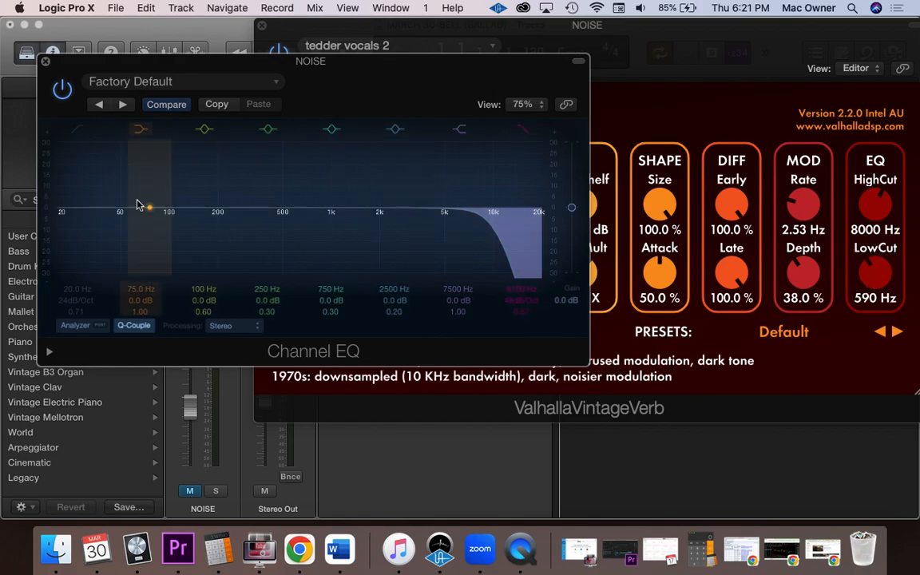
- Enable the low cut band in the Channel EQ and set it to 580 Hz with a 48 dB/Oct slope
{"action": "left_click", "coordinate": [76, 130]}
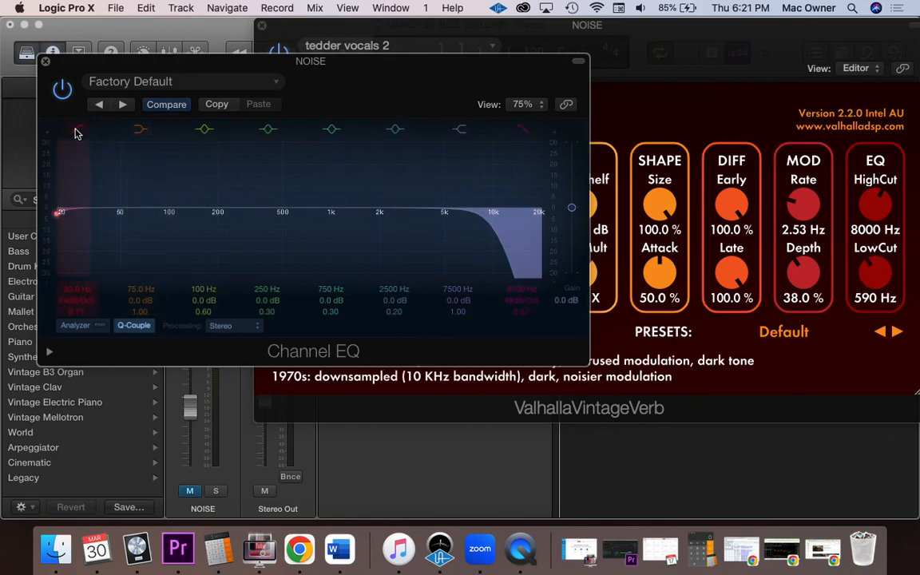
{"action": "left_click_drag", "start_coordinate": [61, 212], "coordinate": [292, 213]}
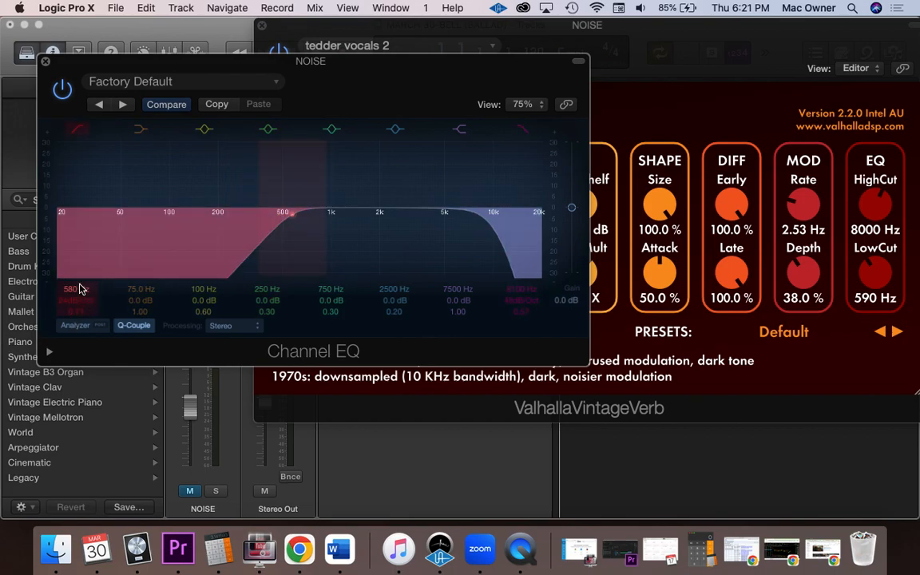
{"action": "left_click_drag", "start_coordinate": [68, 305], "coordinate": [69, 296]}
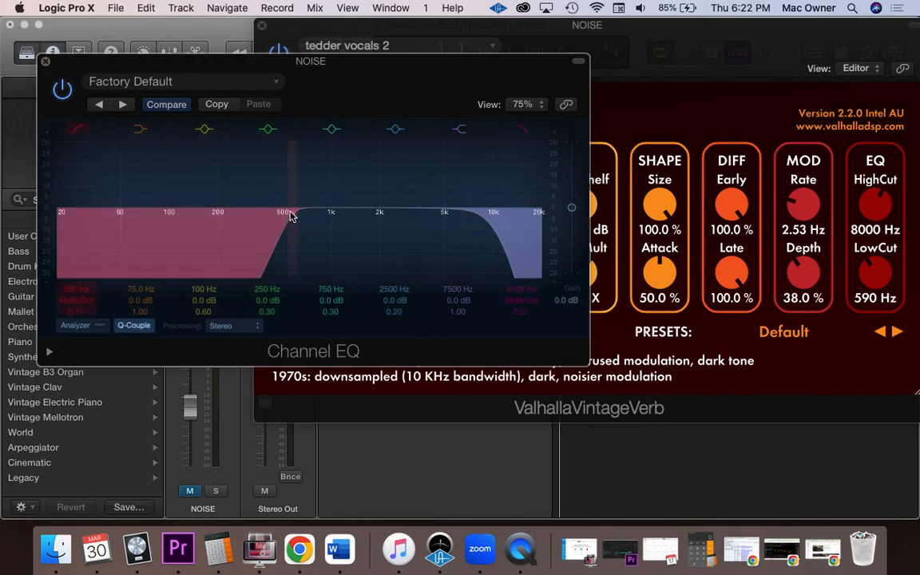
- Lower the low cut frequency to 20 Hz and close the Channel EQ
{"action": "left_click_drag", "start_coordinate": [291, 216], "coordinate": [34, 215]}
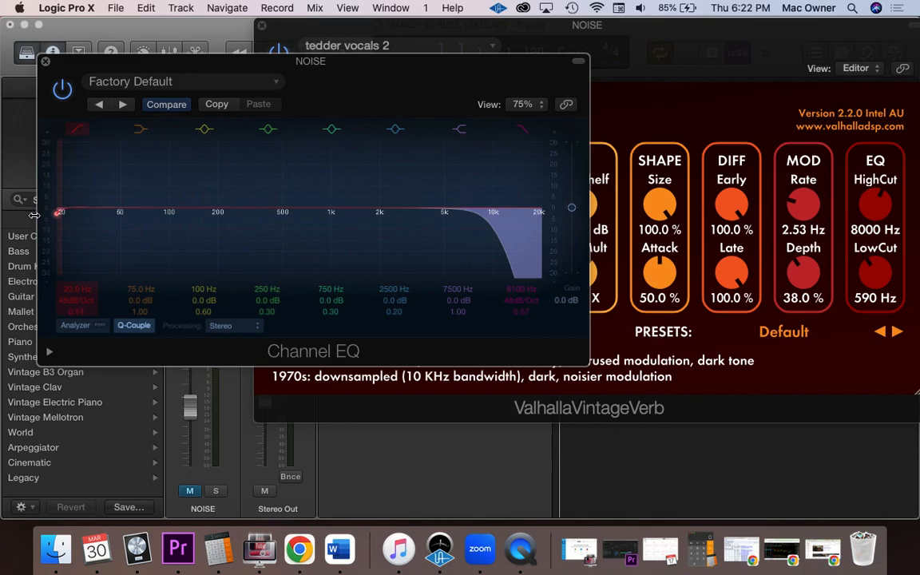
{"action": "left_click", "coordinate": [45, 62]}
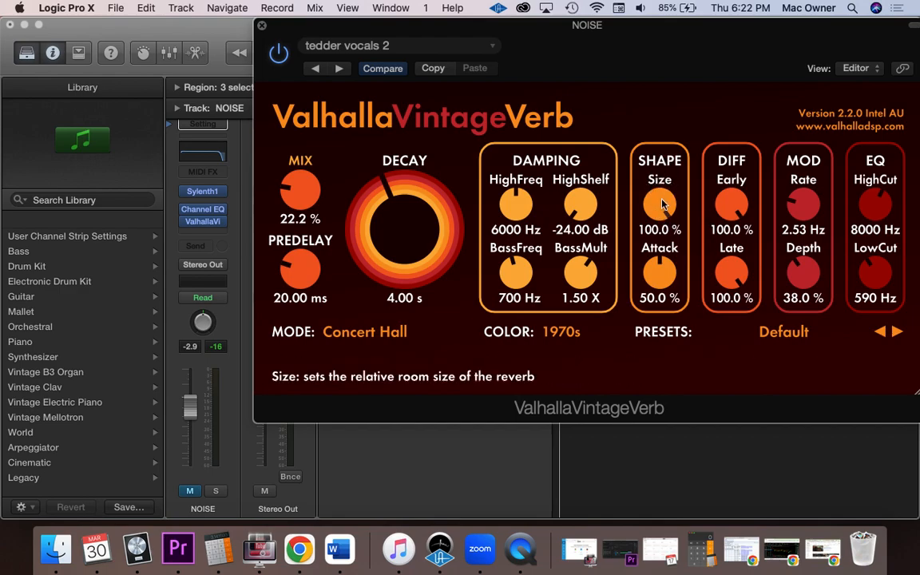
- Try the reverb's 1980s and NOW color modes and set the color back to 1980s
{"action": "left_click_drag", "start_coordinate": [657, 206], "coordinate": [596, 93]}
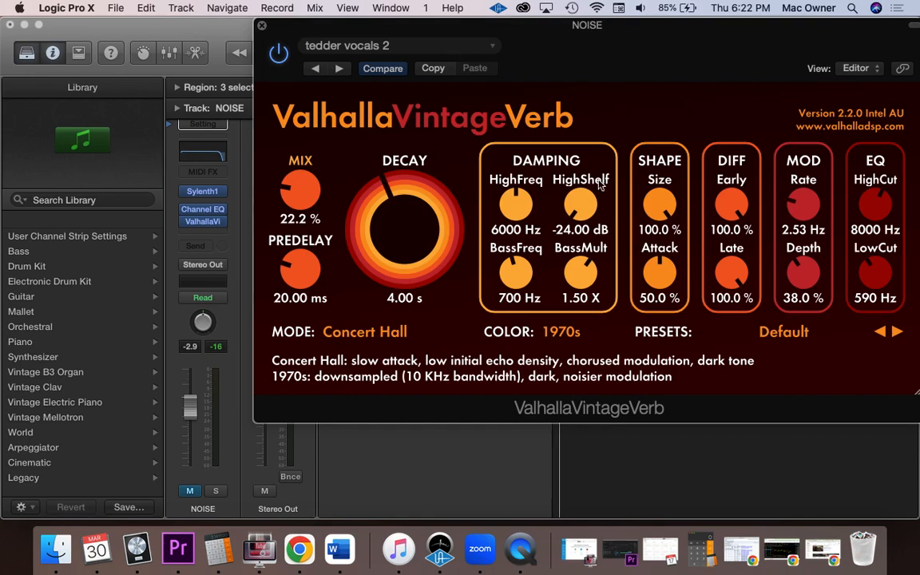
{"action": "left_click", "coordinate": [561, 332]}
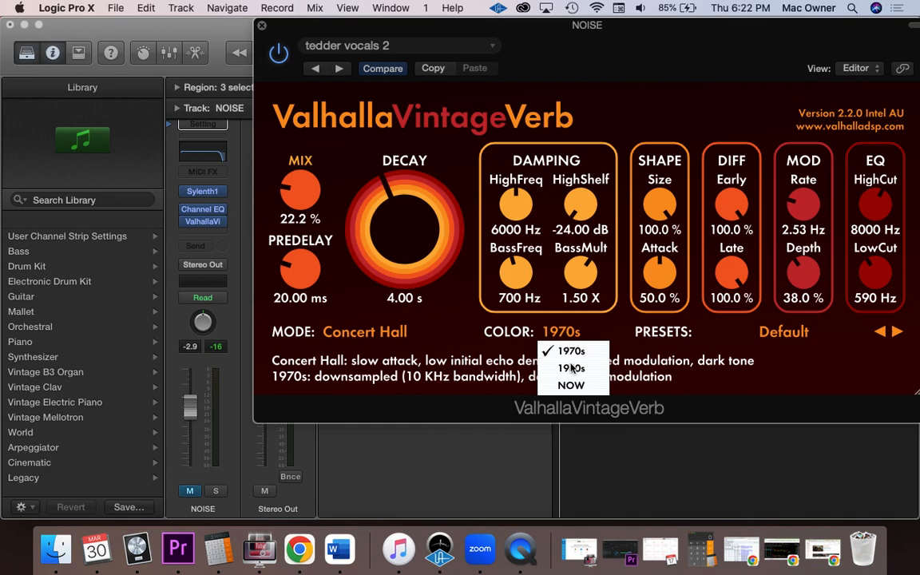
{"action": "left_click", "coordinate": [571, 369]}
{"action": "left_click", "coordinate": [562, 332]}
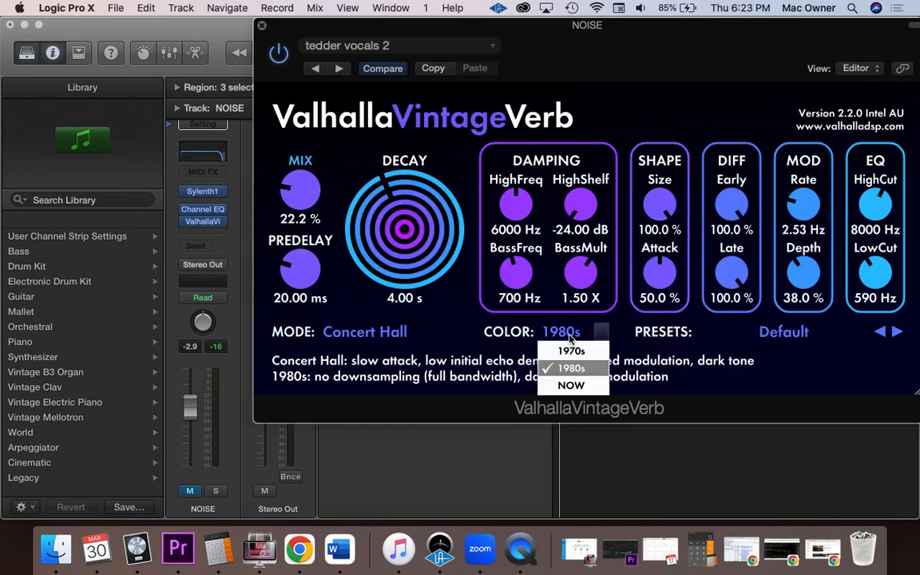
{"action": "left_click", "coordinate": [572, 387]}
{"action": "left_click", "coordinate": [561, 331]}
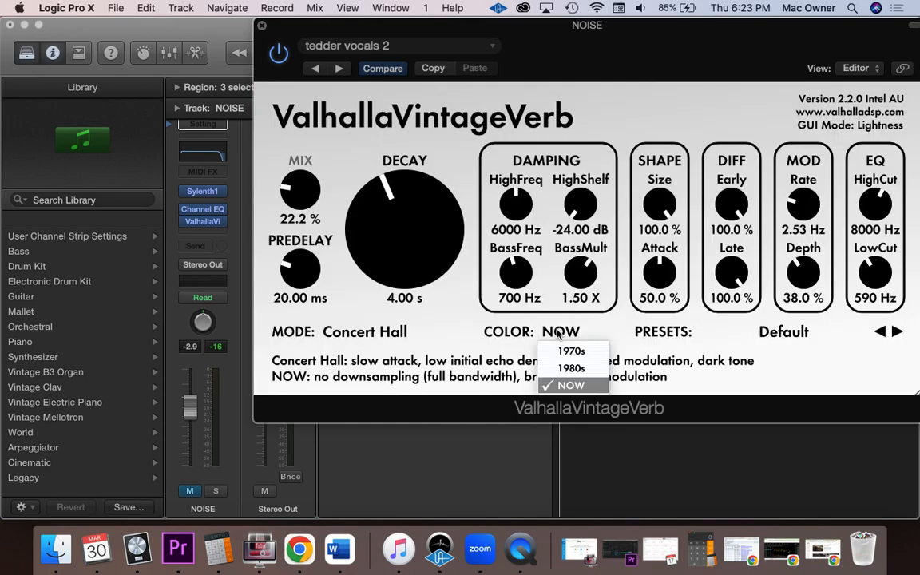
{"action": "left_click", "coordinate": [572, 370]}
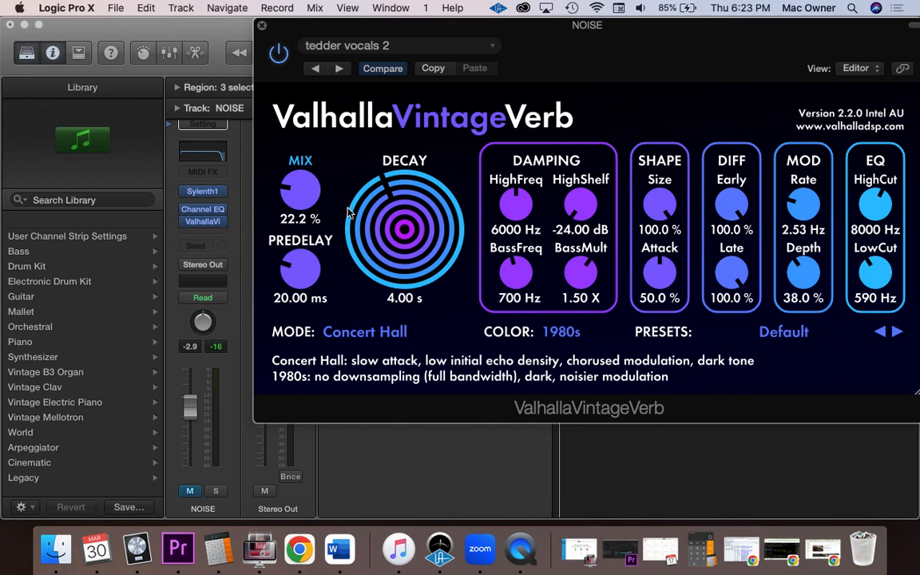
- Look through the available reverb modes, leaving Concert Hall selected
{"action": "left_click", "coordinate": [391, 330]}
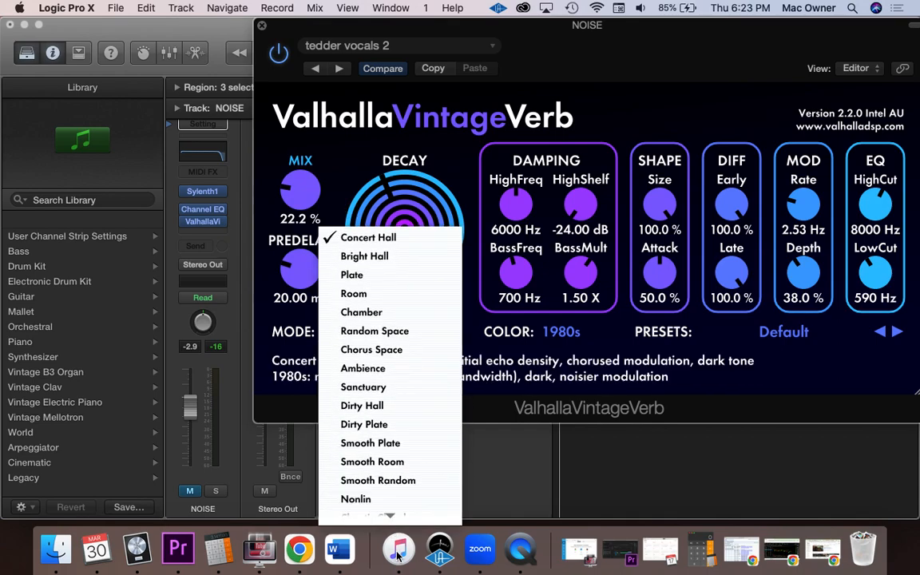
{"action": "mouse_move", "coordinate": [389, 515]}
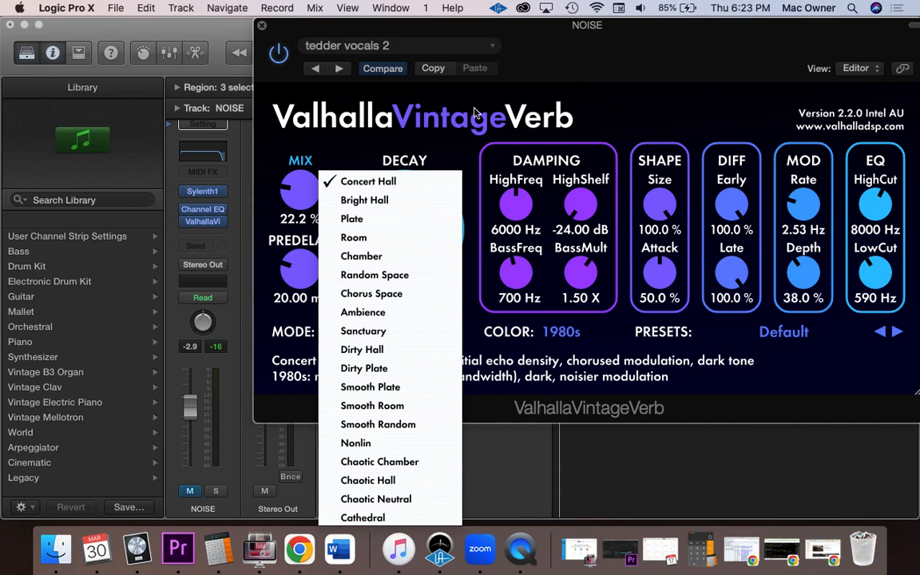
{"action": "left_click", "coordinate": [449, 146]}
- Load the BACKGROUND VOCALS CHARLIE PUTH preset and set the reverb's size to 45.5 %
{"action": "left_click", "coordinate": [489, 49]}
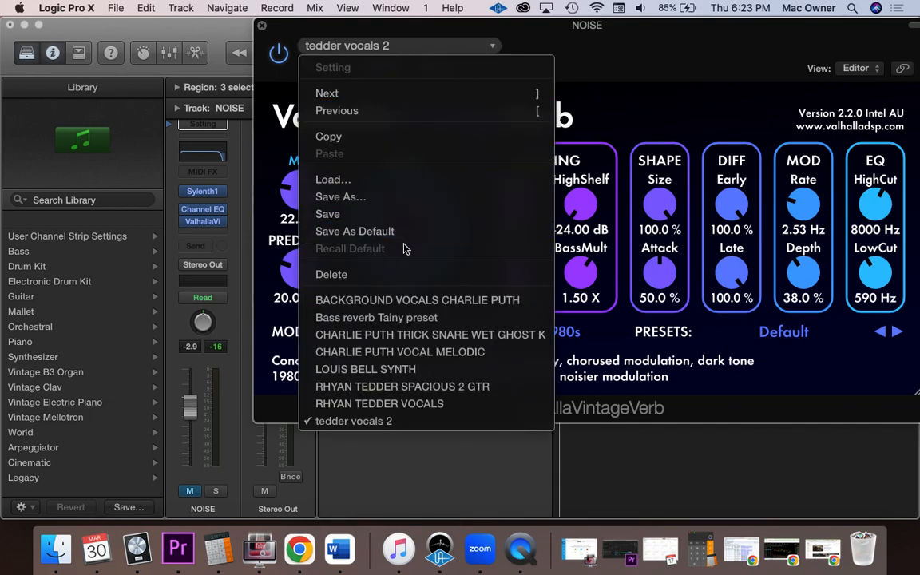
{"action": "left_click", "coordinate": [392, 302]}
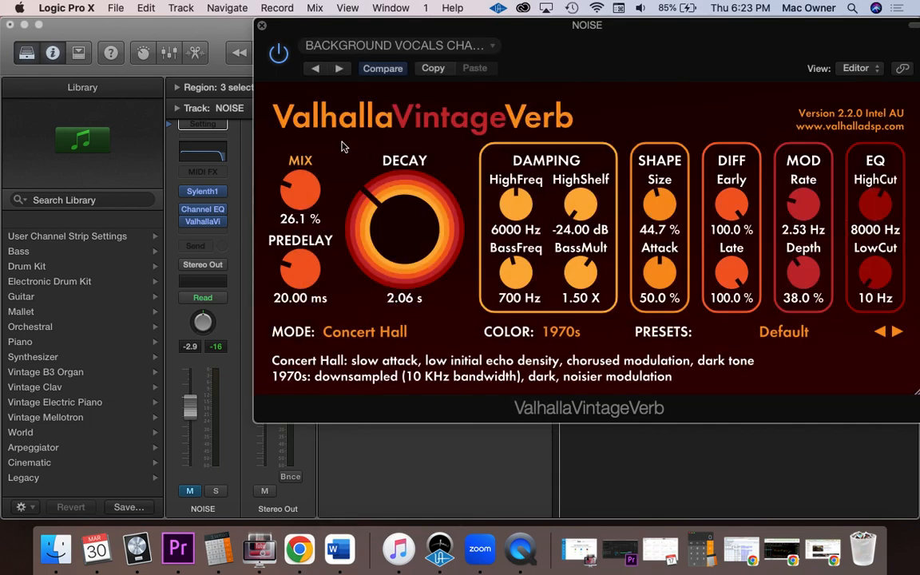
{"action": "left_click", "coordinate": [450, 48]}
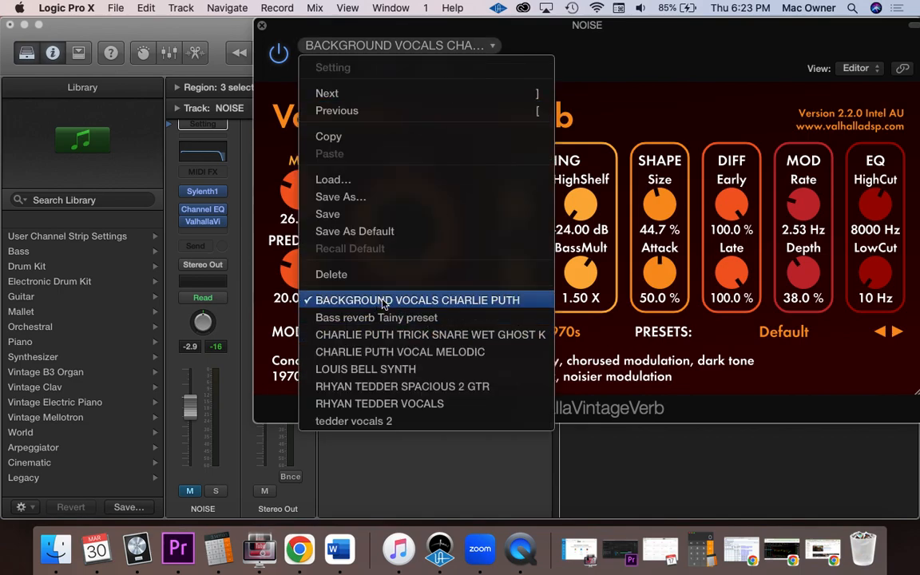
{"action": "left_click", "coordinate": [561, 65]}
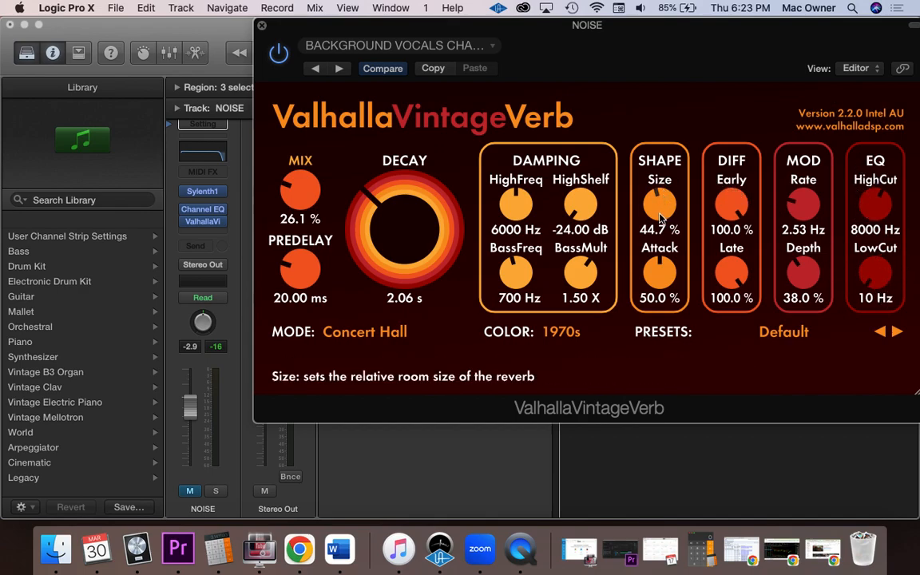
{"action": "left_click_drag", "start_coordinate": [659, 216], "coordinate": [604, 221]}
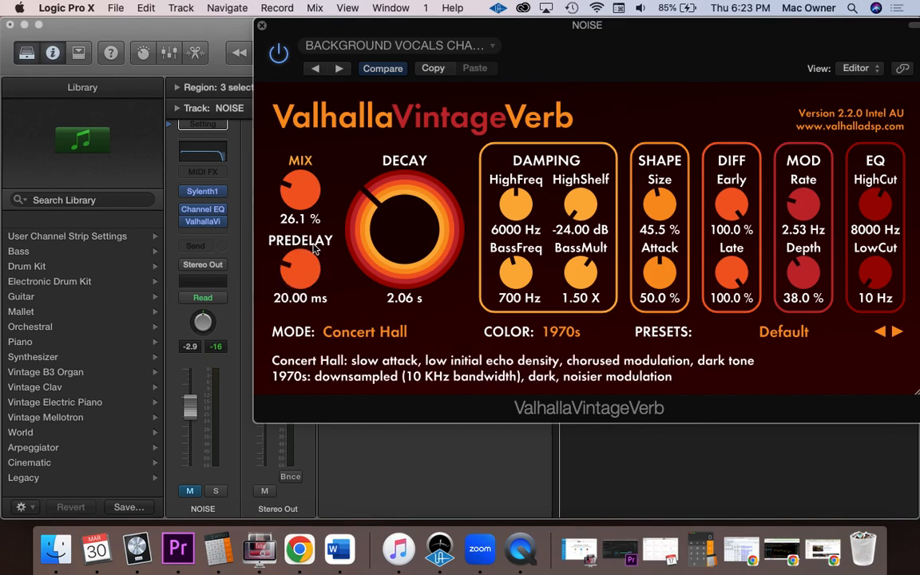
- Load the Bass reverb Tainy preset and set its mix to 3.7 %
{"action": "left_click", "coordinate": [441, 44]}
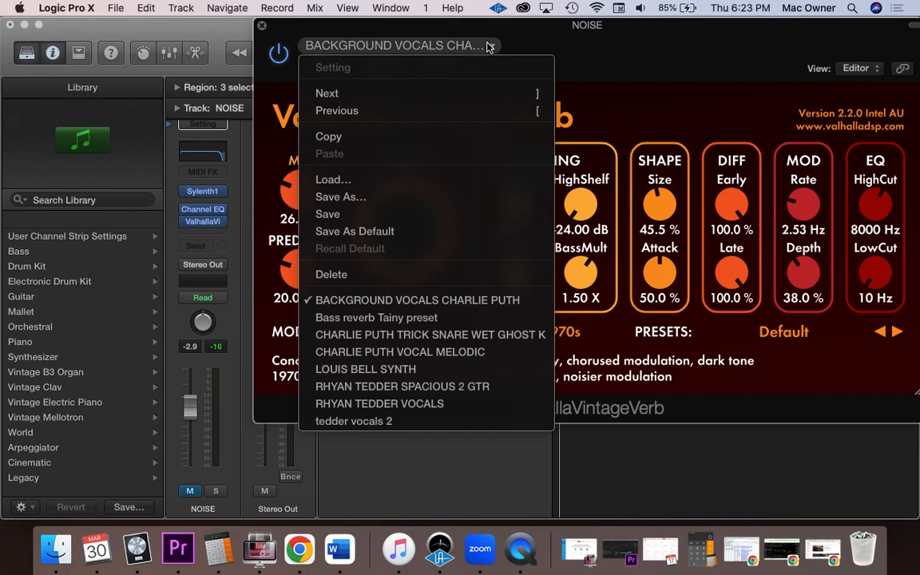
{"action": "left_click", "coordinate": [419, 319]}
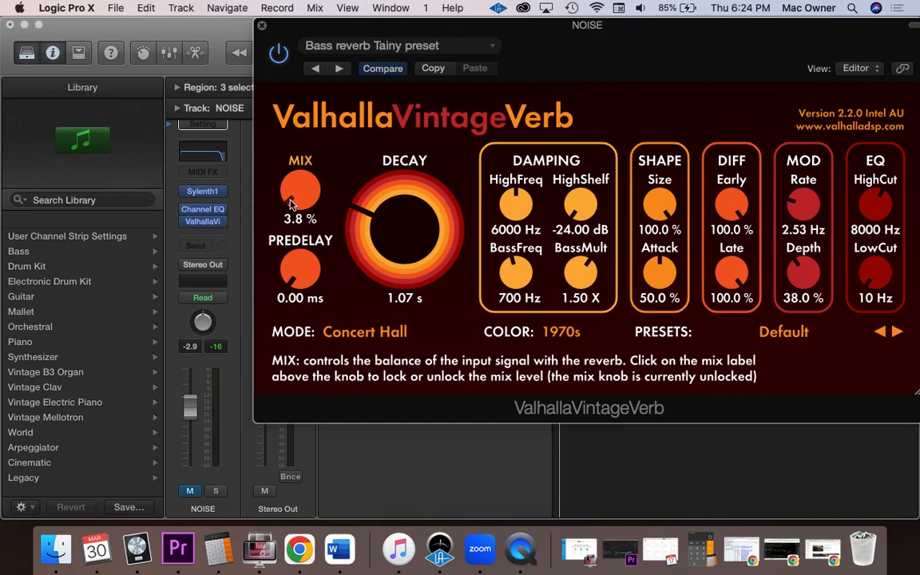
{"action": "left_click_drag", "start_coordinate": [290, 204], "coordinate": [244, 206]}
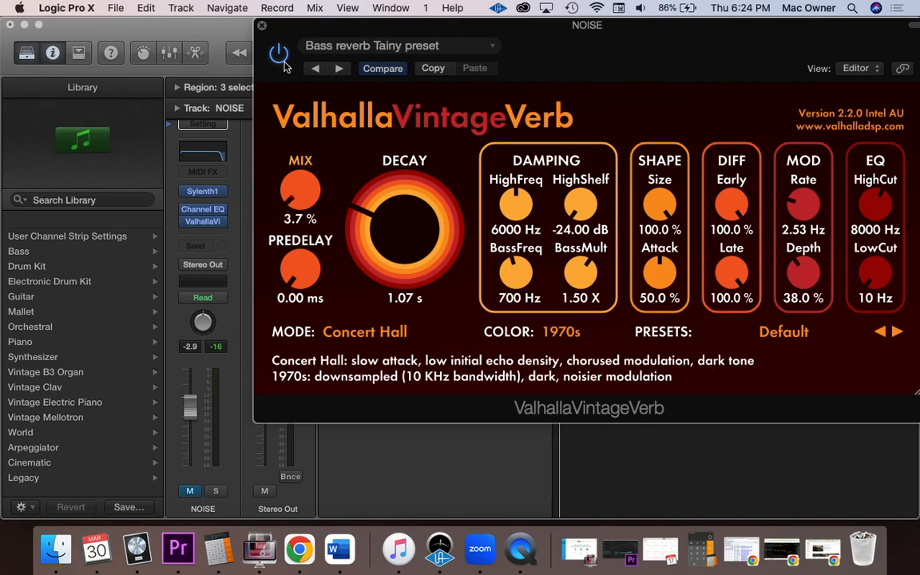
- Load the CHARLIE PUTH TRICK SNARE WET GHOST K preset and check its name in the settings list
{"action": "left_click", "coordinate": [491, 50]}
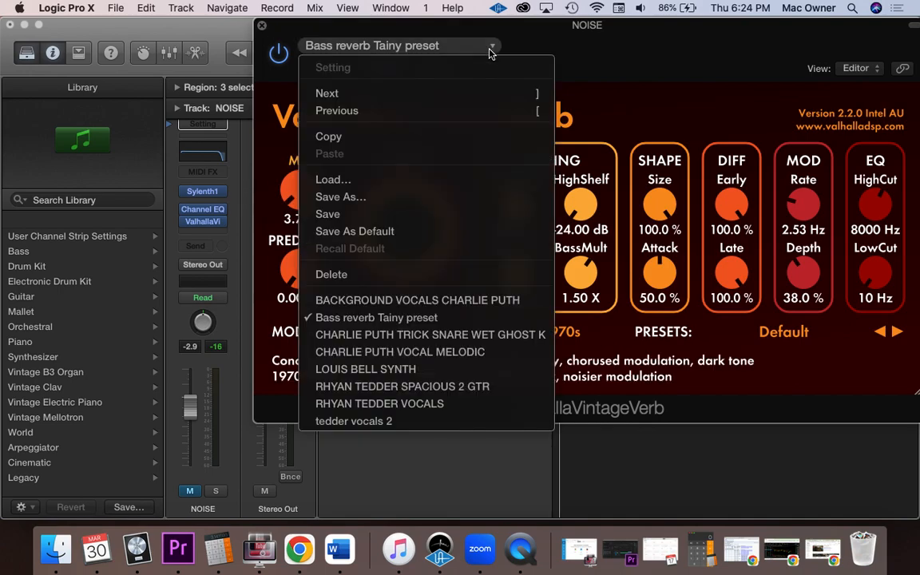
{"action": "left_click", "coordinate": [431, 337]}
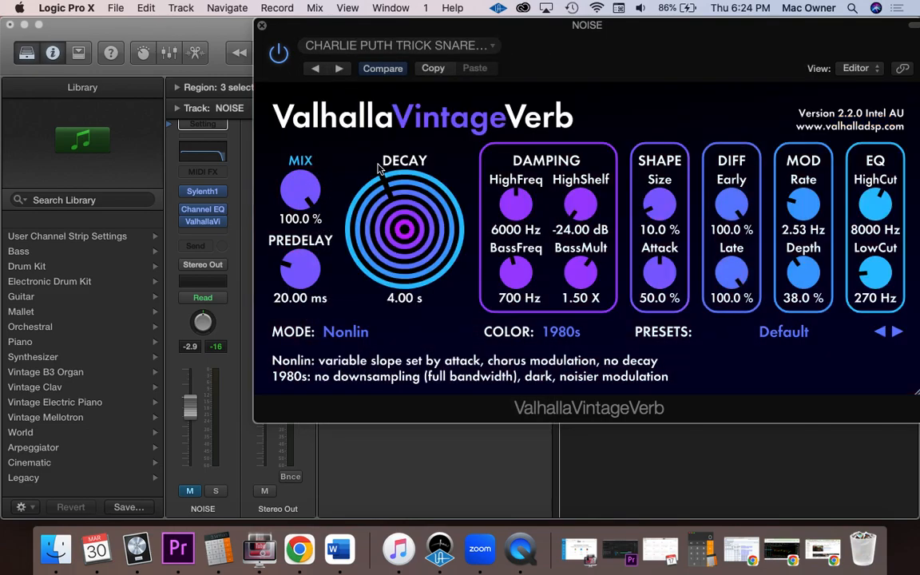
{"action": "left_click", "coordinate": [453, 48]}
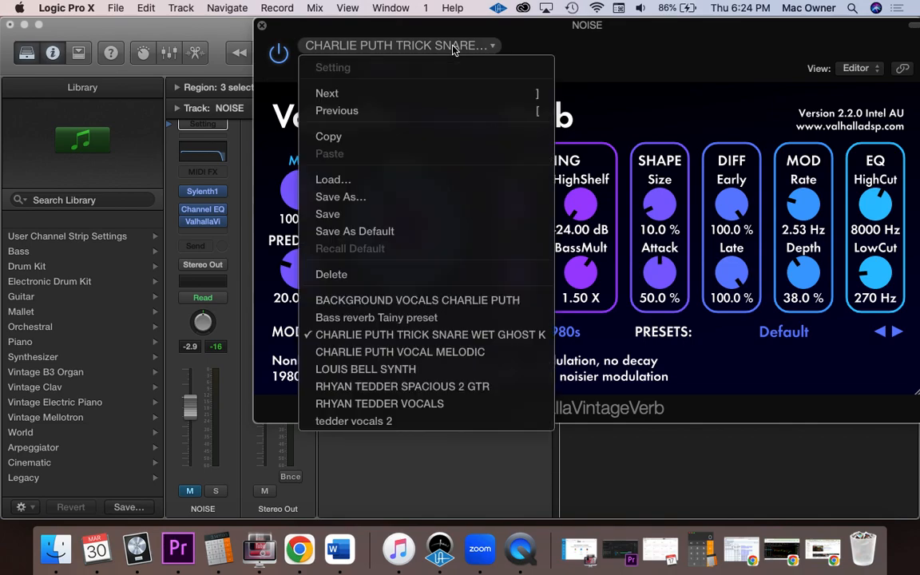
{"action": "left_click", "coordinate": [615, 25]}
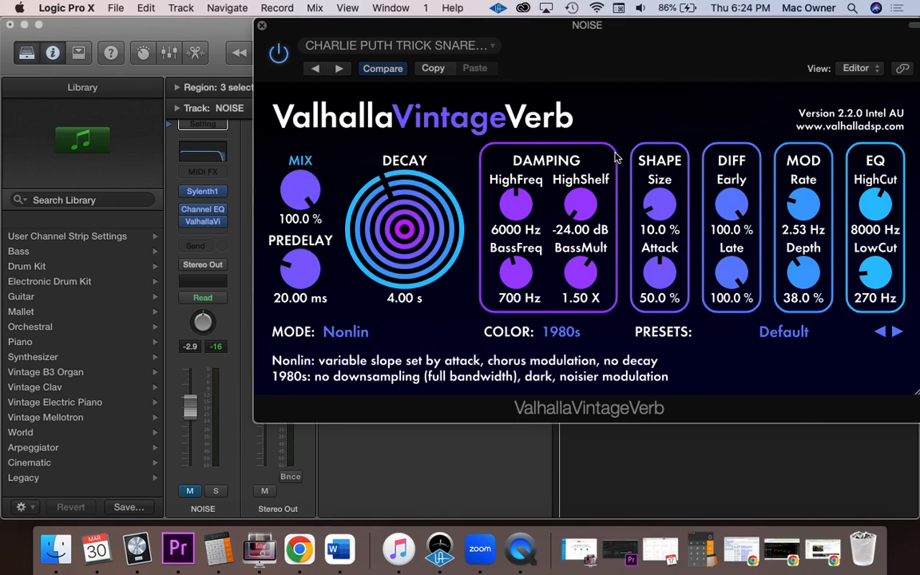
- Load the CHARLIE PUTH VOCAL MELODIC preset and replace it with the LOUIS BELL SYNTH preset
{"action": "left_click", "coordinate": [438, 46]}
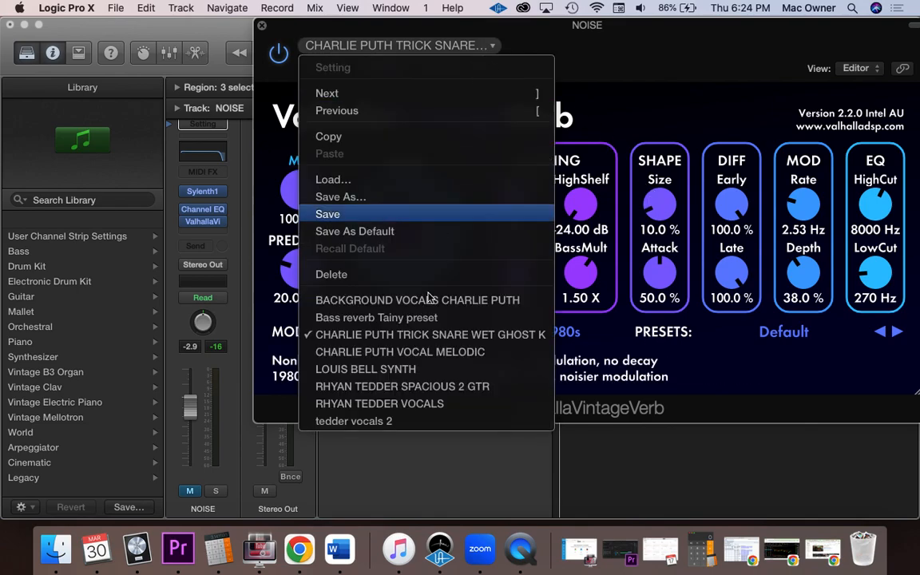
{"action": "left_click", "coordinate": [426, 351]}
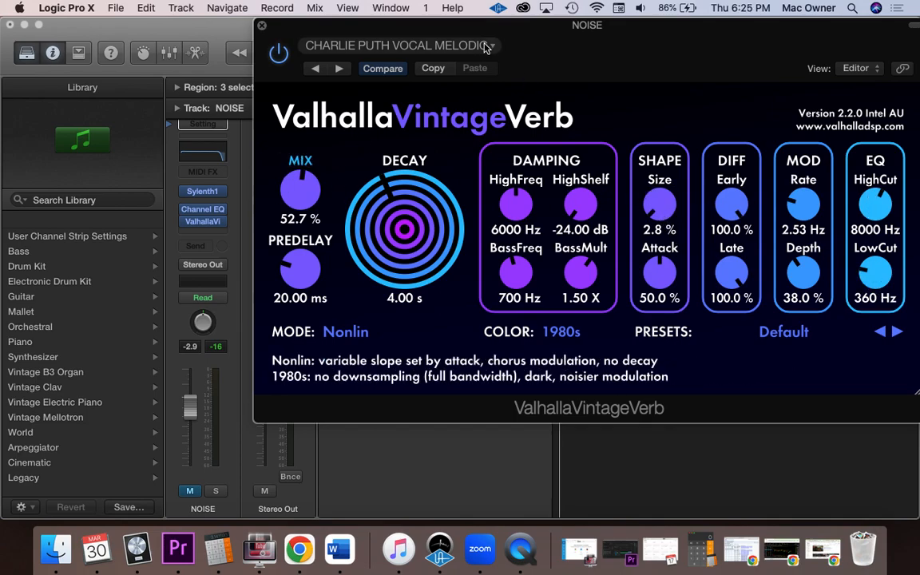
{"action": "left_click", "coordinate": [437, 47]}
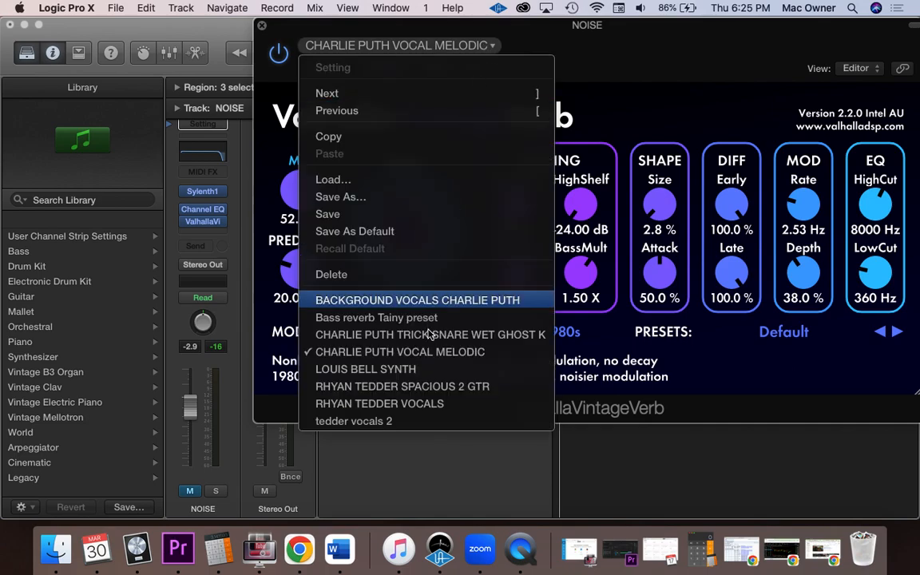
{"action": "left_click", "coordinate": [417, 368]}
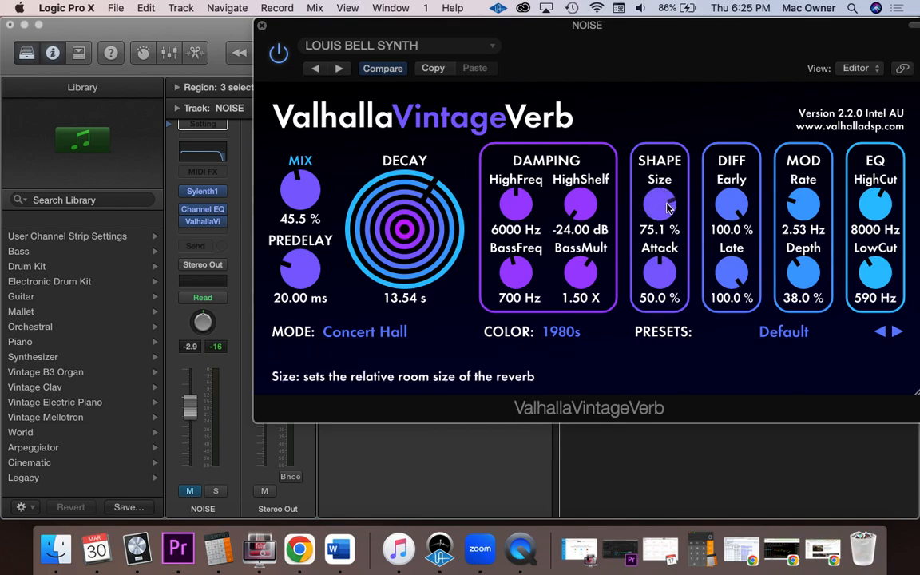
- Load the RHYAN TEDDER SPACIOUS 2 GTR preset and replace it with the RHYAN TEDDER VOCALS preset
{"action": "left_click", "coordinate": [485, 46]}
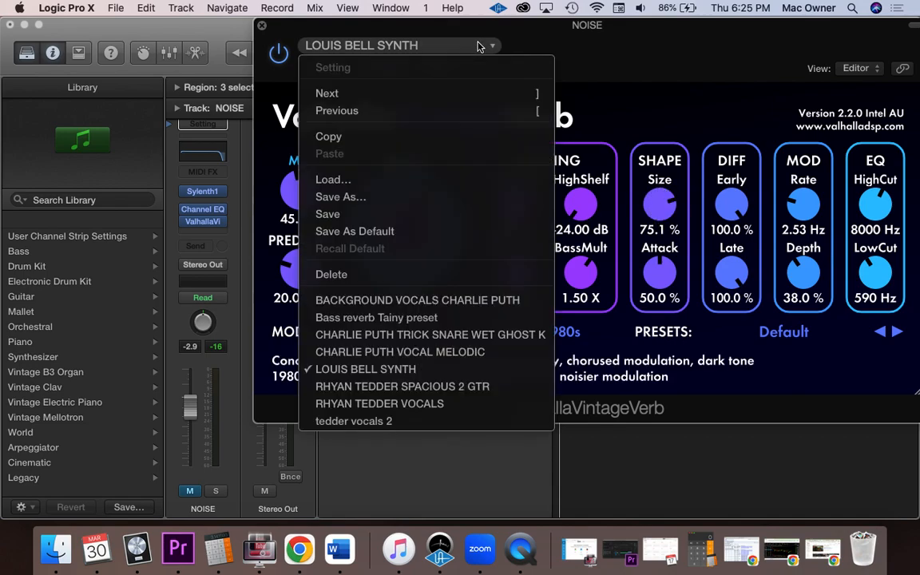
{"action": "left_click", "coordinate": [392, 386]}
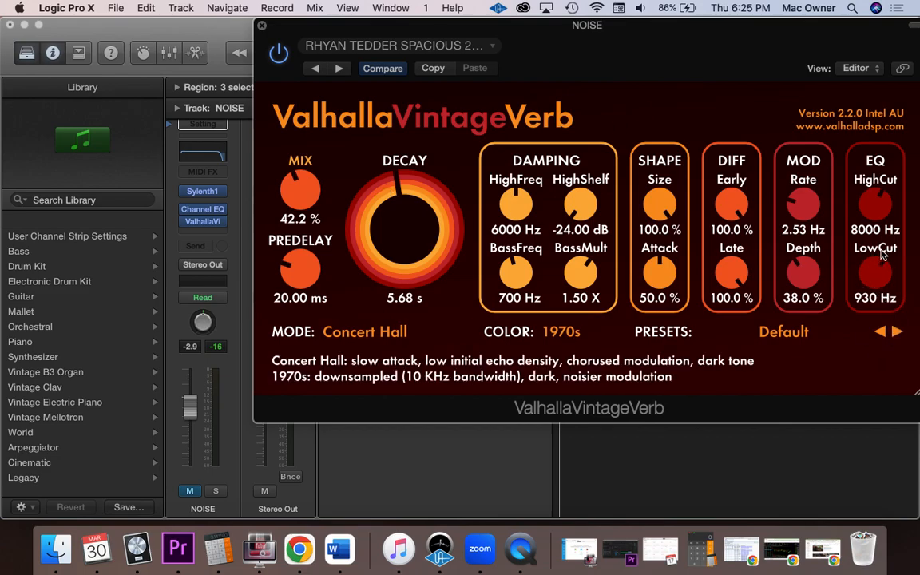
{"action": "left_click", "coordinate": [491, 46]}
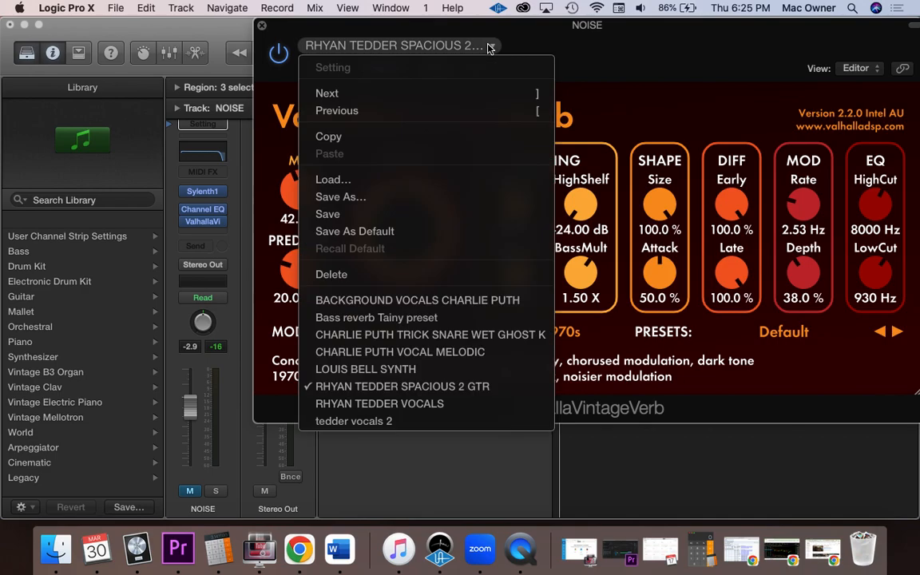
{"action": "left_click", "coordinate": [437, 404]}
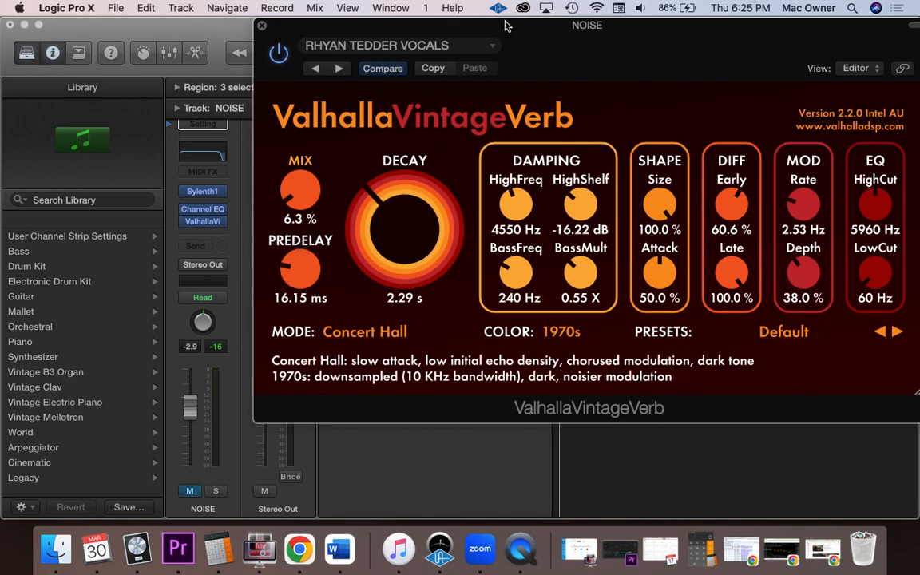
- Load the tedder vocals 2 preset and check the settings list for any remaining saved presets
{"action": "left_click", "coordinate": [491, 48]}
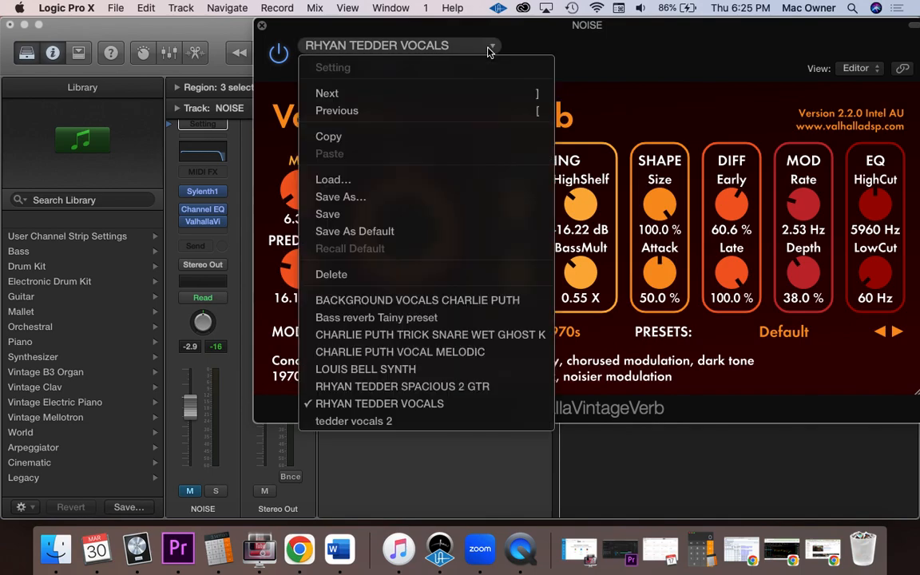
{"action": "left_click", "coordinate": [390, 424]}
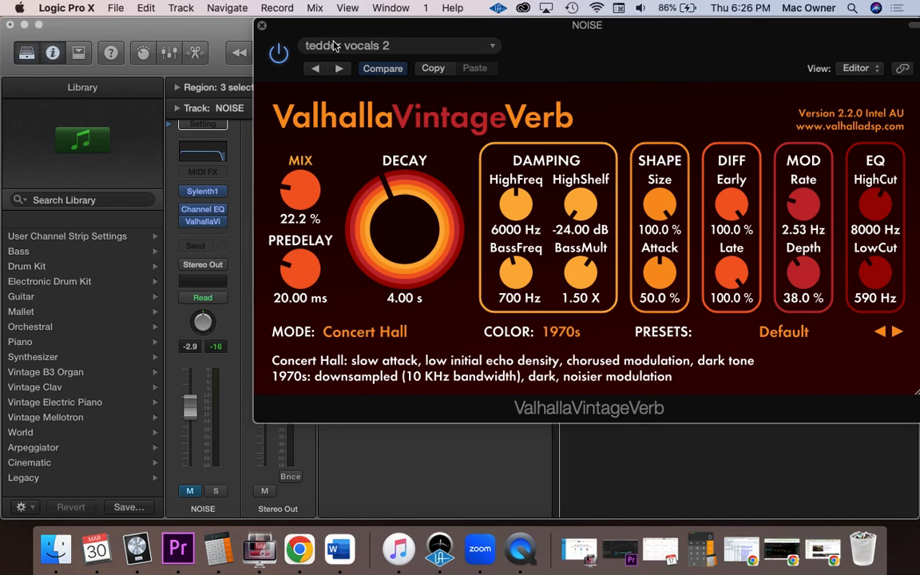
{"action": "left_click", "coordinate": [489, 48]}
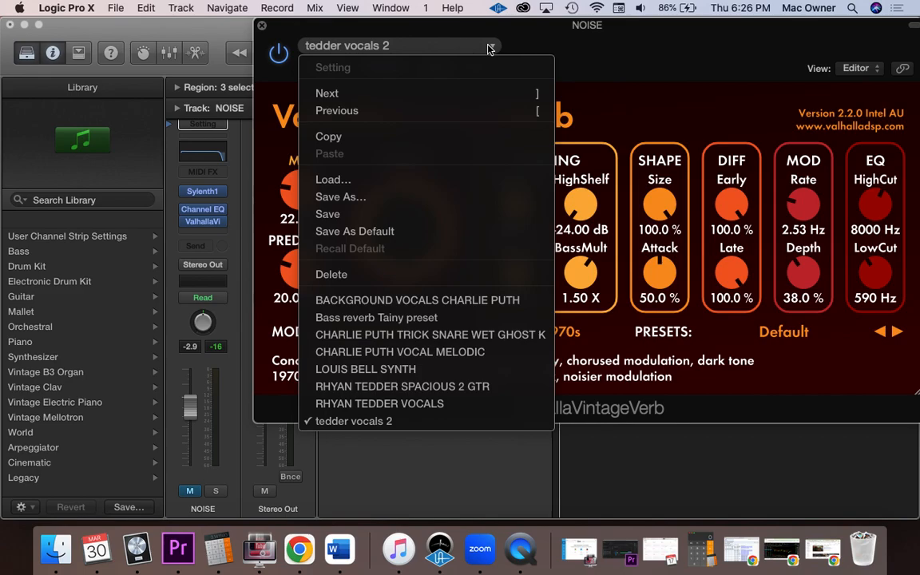
{"action": "left_click", "coordinate": [631, 61]}
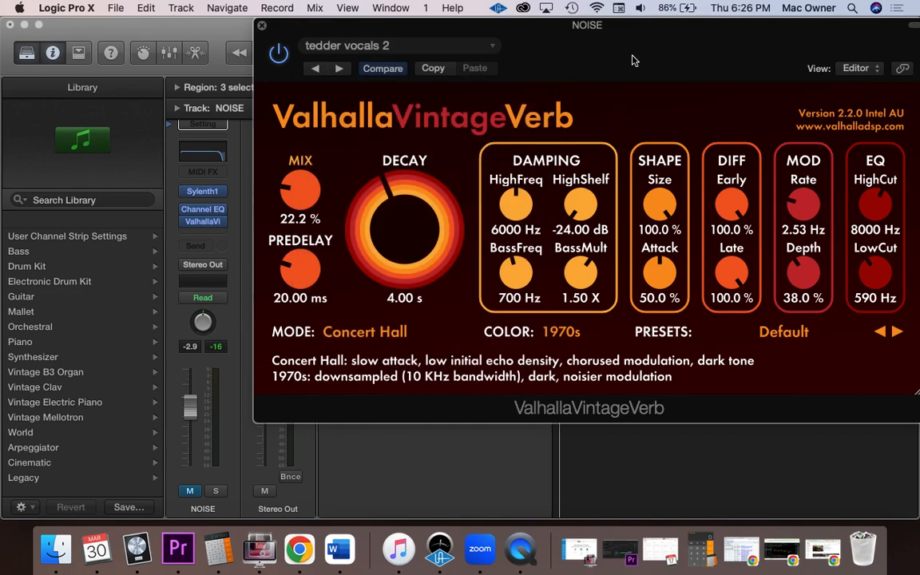